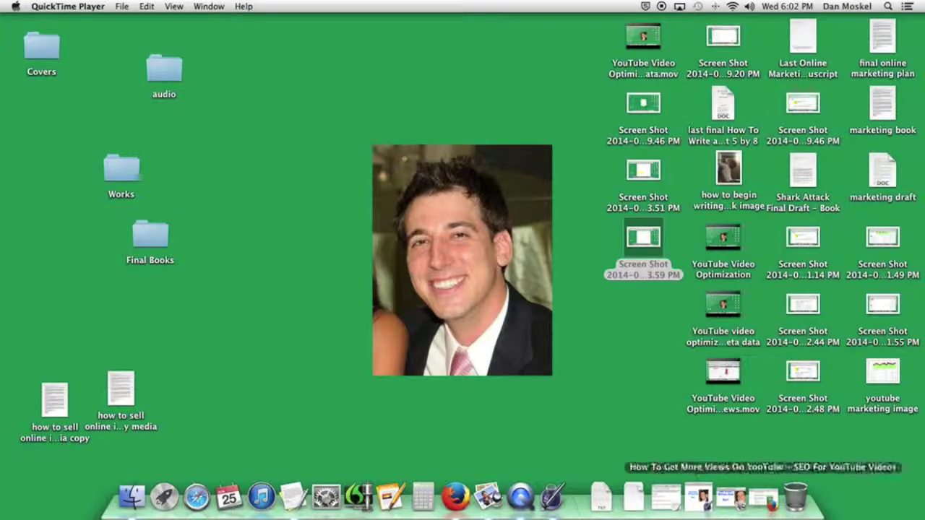
# - Bring Firefox back and open the Video Manager edit page for 'How to start writing a book - step 1'
pyautogui.click(765, 497)
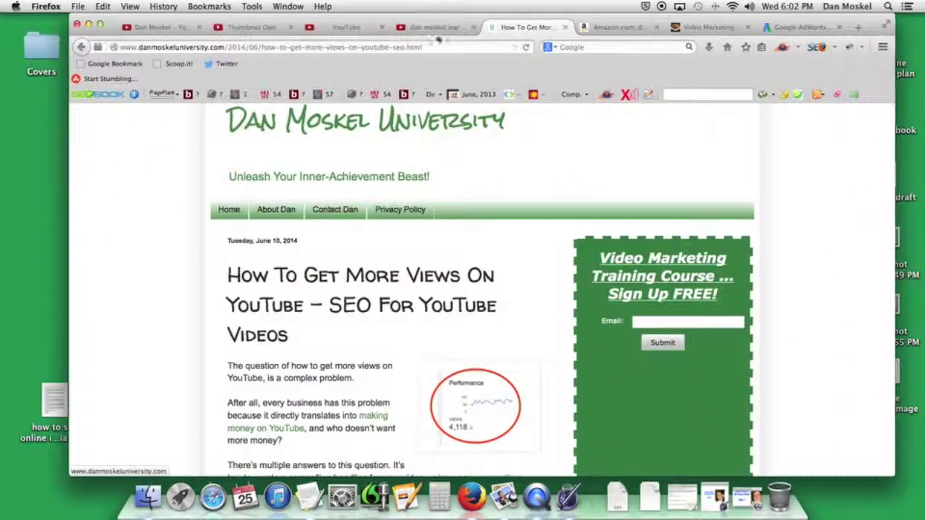
pyautogui.click(434, 27)
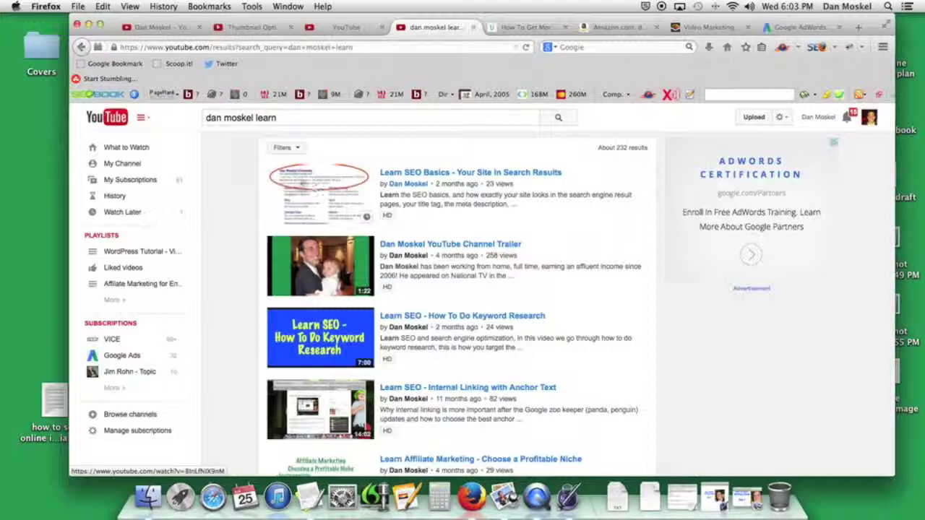
pyautogui.scroll(-6, 392, 276)
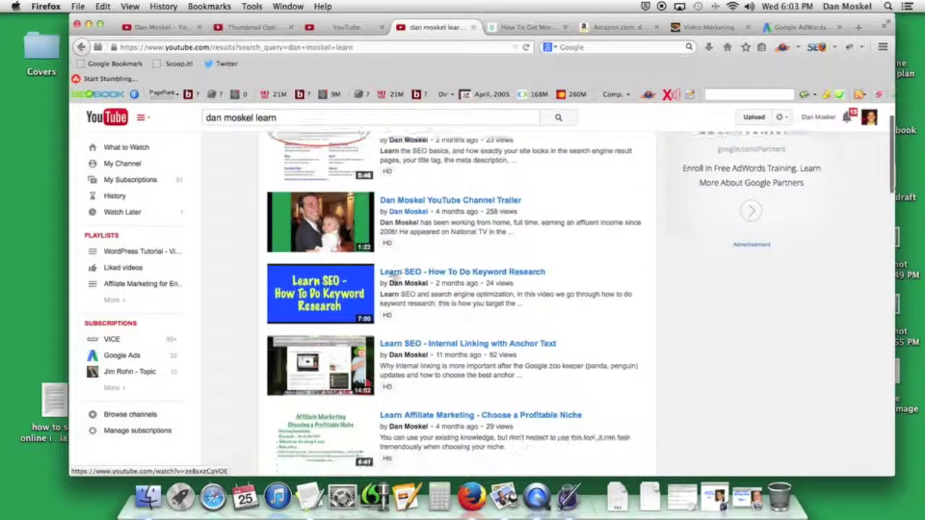
pyautogui.scroll(-4, 393, 276)
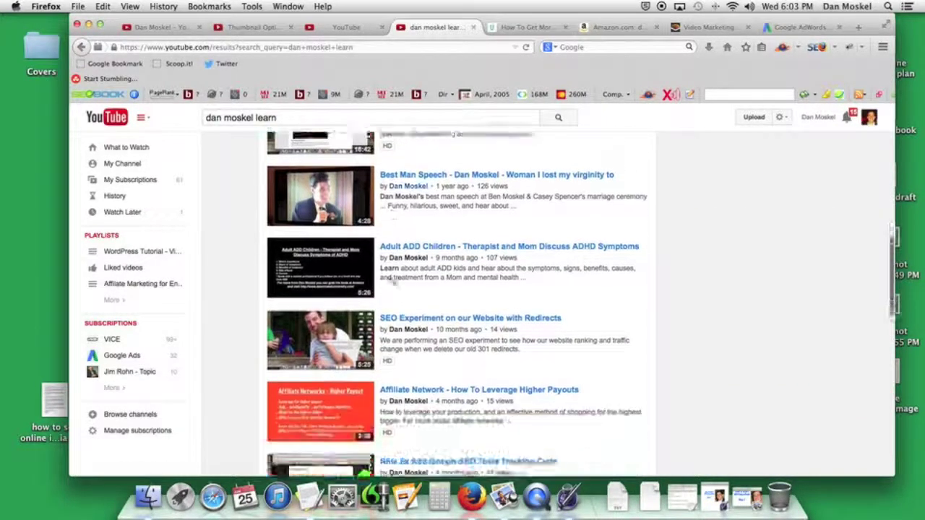
pyautogui.scroll(10, 425, 295)
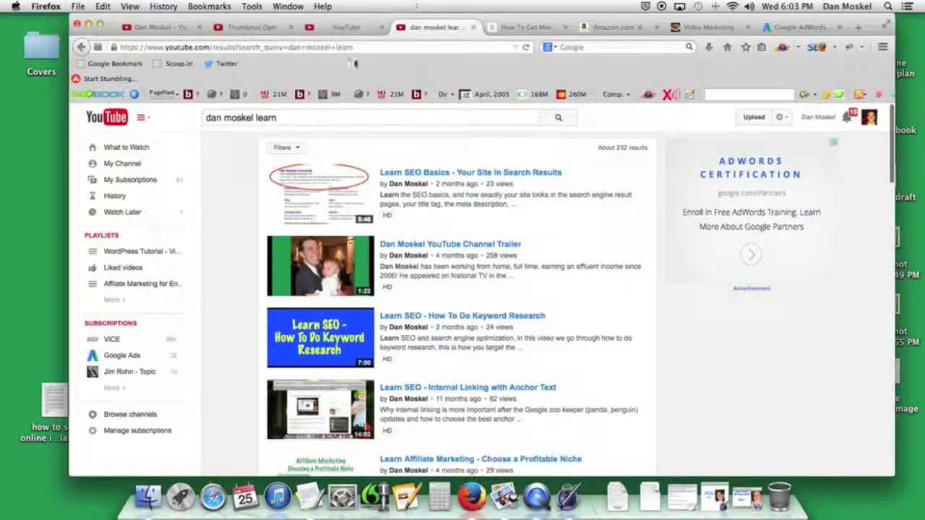
pyautogui.click(332, 26)
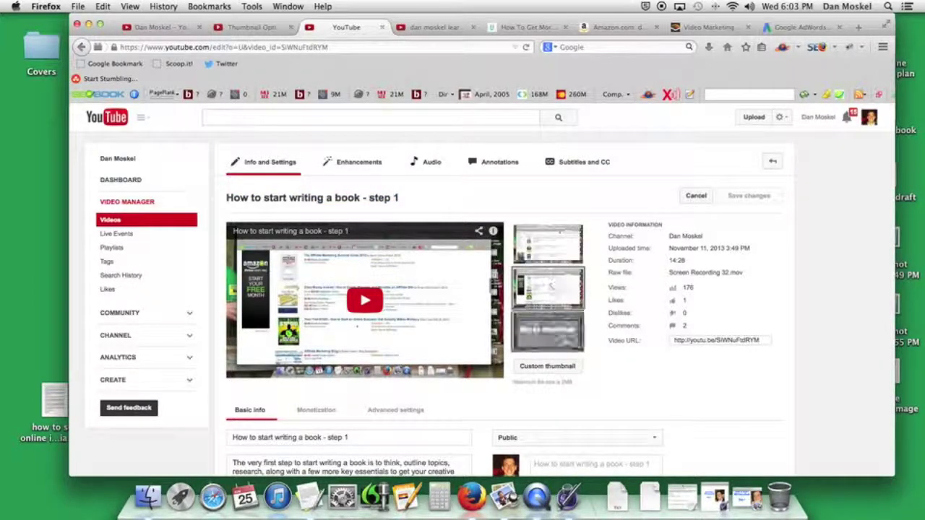
pyautogui.moveTo(553, 257)
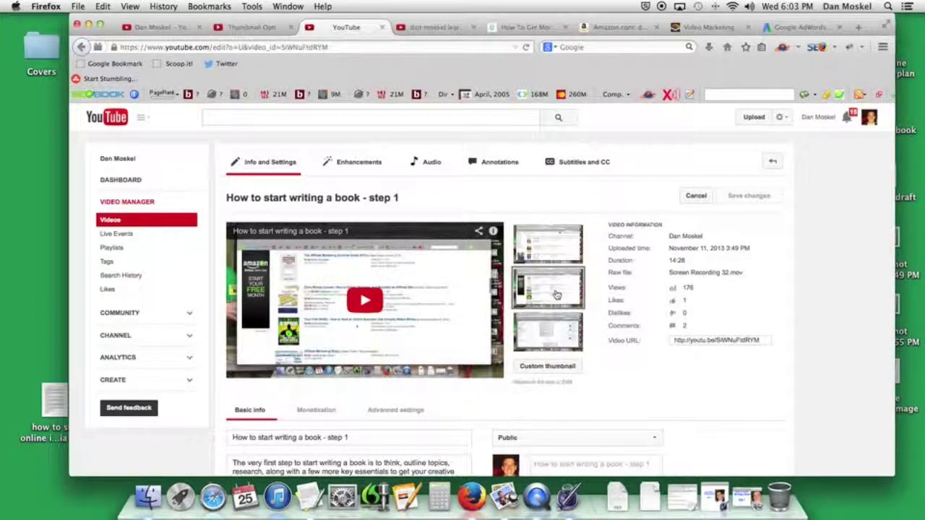
pyautogui.click(254, 28)
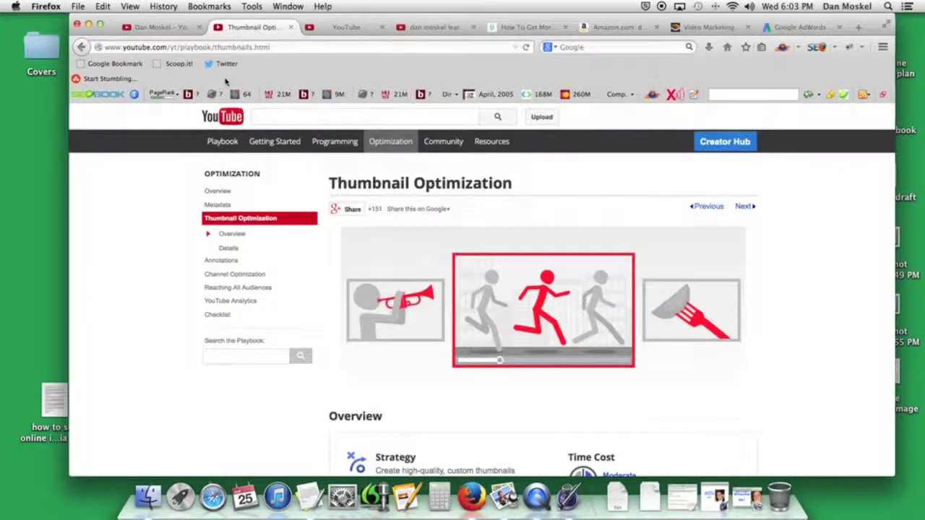
# - Skim the thumbnail optimization guide and the blog article, then return to the video search results
pyautogui.scroll(-2, 402, 233)
pyautogui.scroll(2, 402, 233)
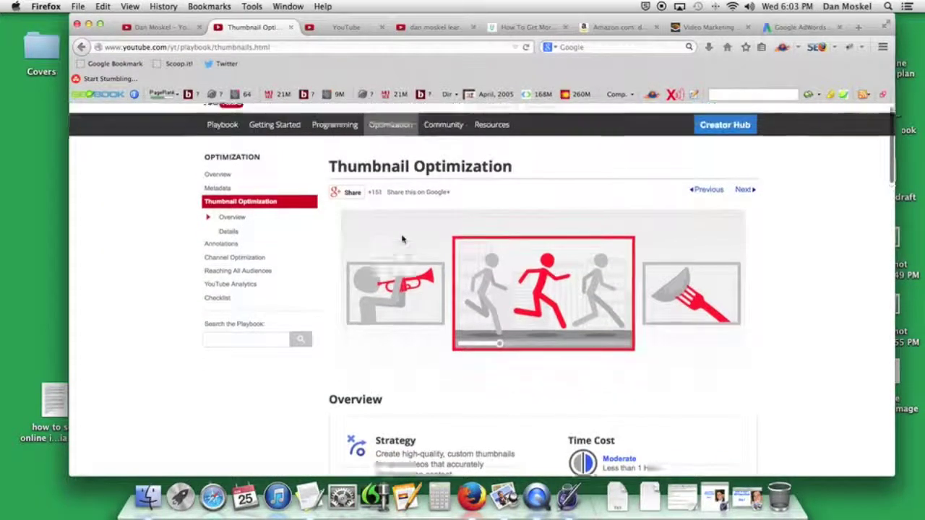
pyautogui.click(520, 29)
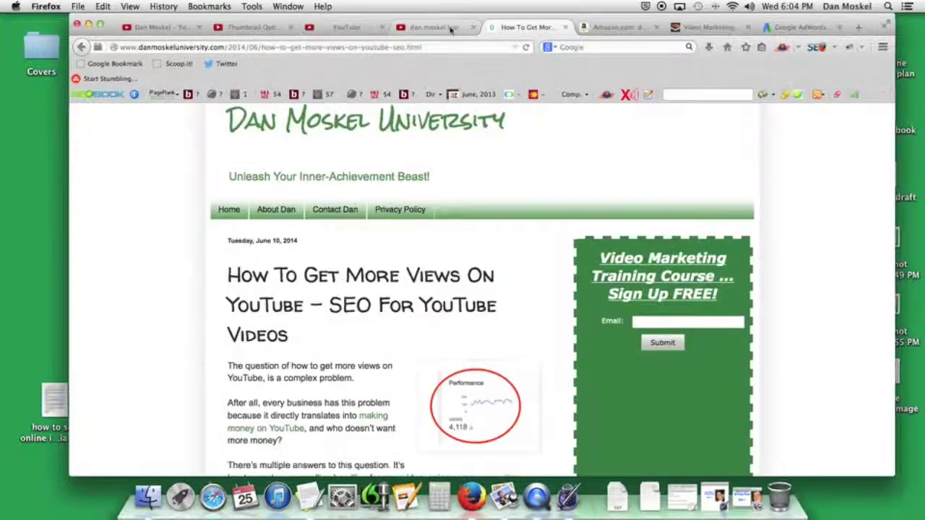
pyautogui.click(442, 29)
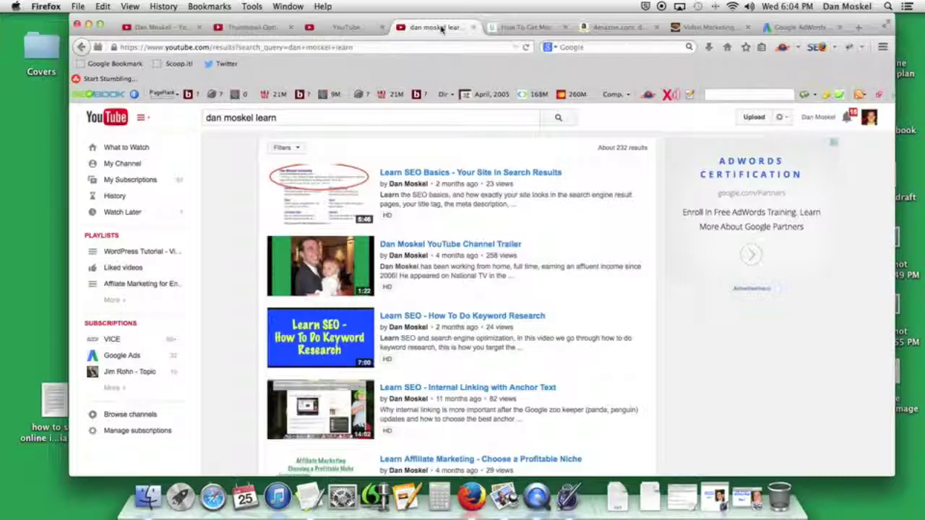
# - Browse the search results, glance at the blog article, then open the channel home page with its trailer
pyautogui.scroll(-1, 462, 201)
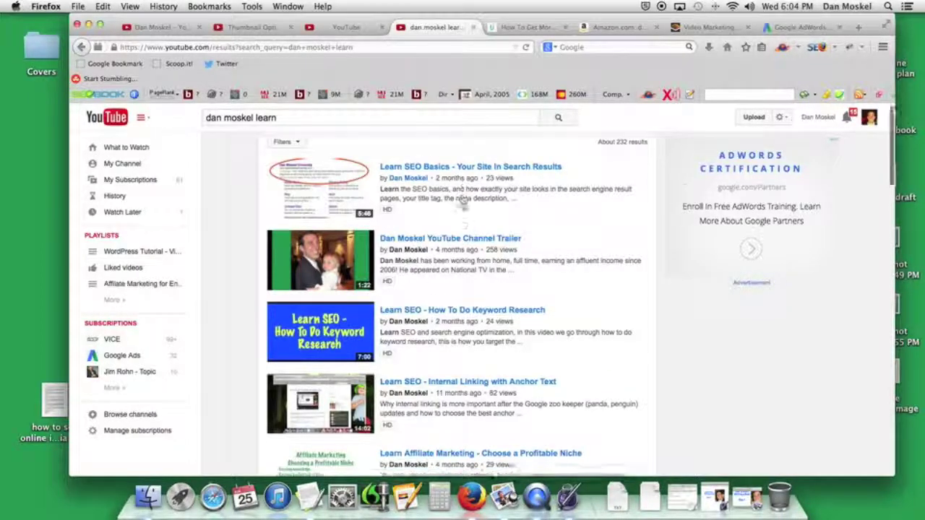
pyautogui.scroll(-2, 462, 201)
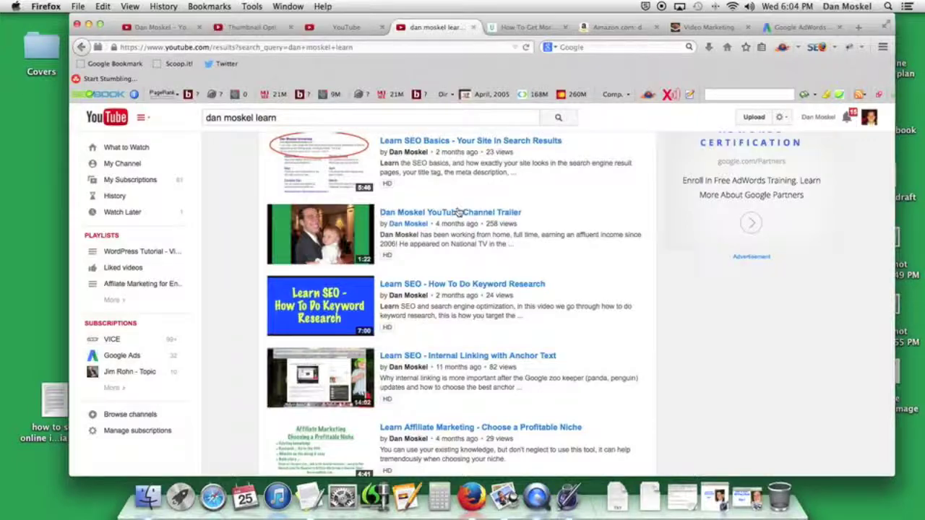
pyautogui.scroll(2, 457, 210)
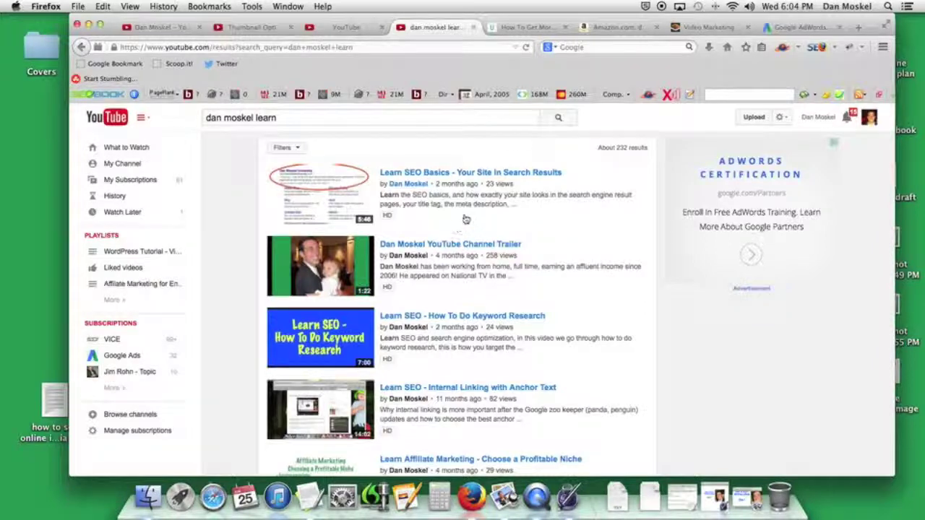
pyautogui.click(532, 26)
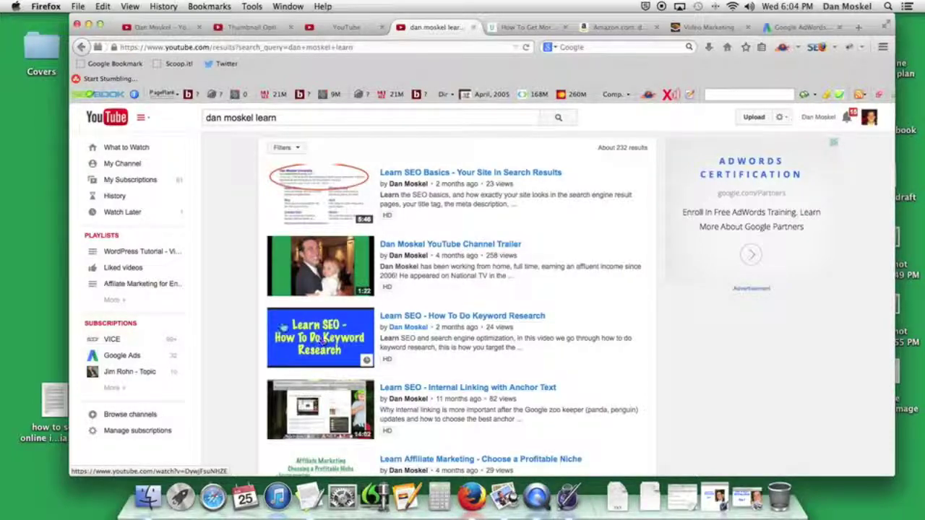
pyautogui.click(191, 30)
pyautogui.scroll(-10, 362, 280)
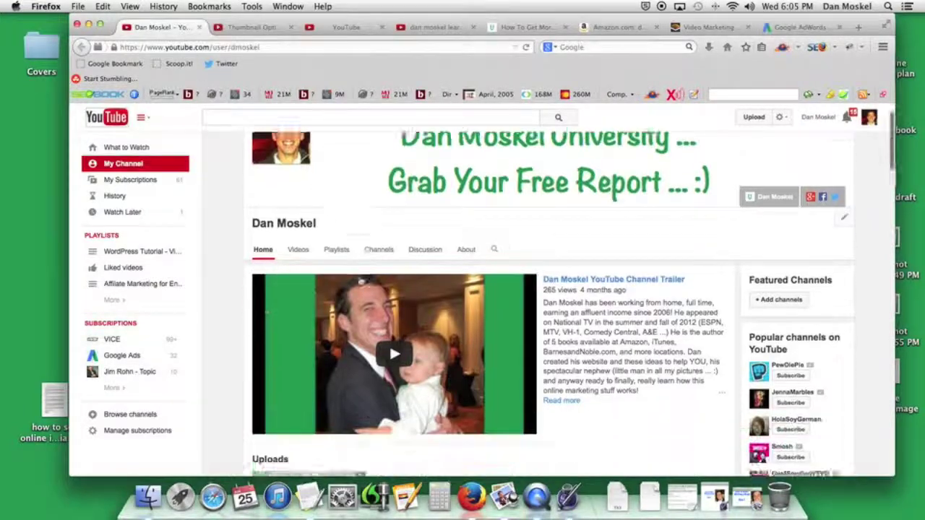
pyautogui.scroll(-5, 362, 281)
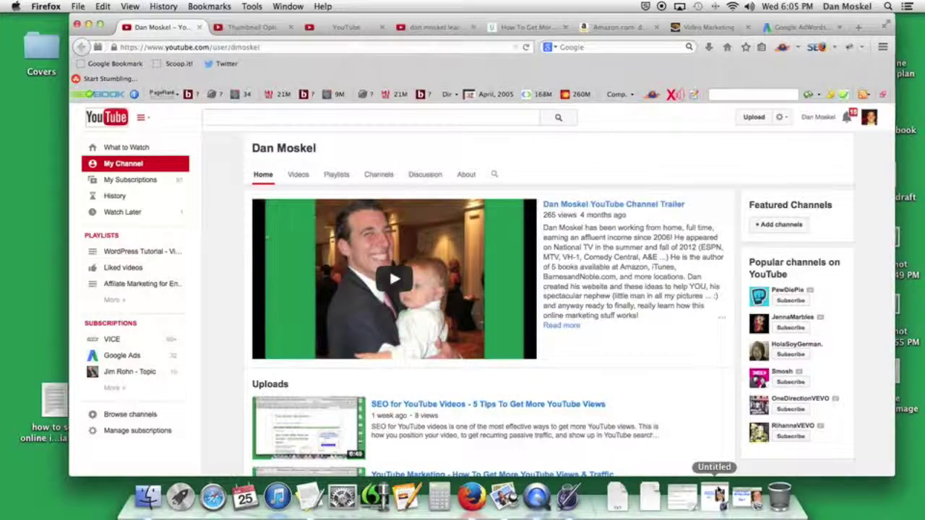
# - Review the Pages thumbnail layout with the step 1 title and portrait, then return to the edit page
pyautogui.click(719, 494)
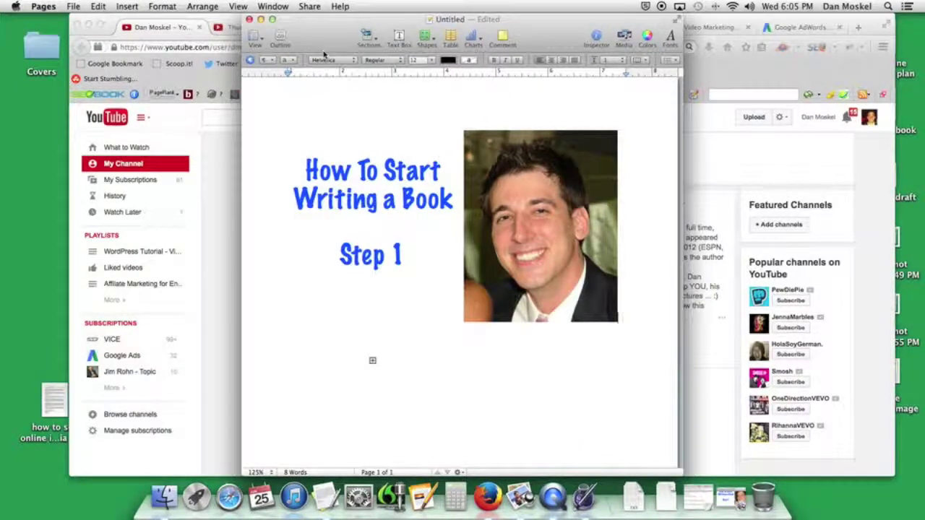
pyautogui.click(261, 20)
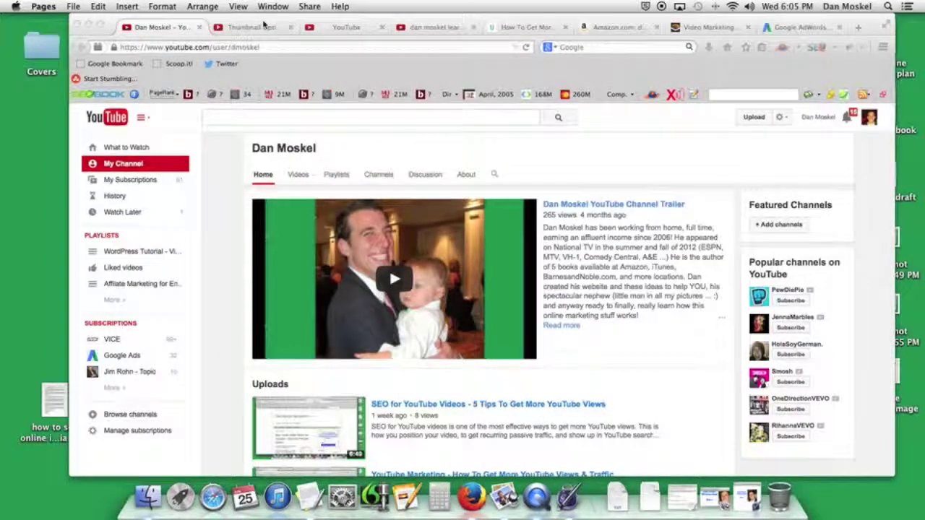
pyautogui.click(338, 29)
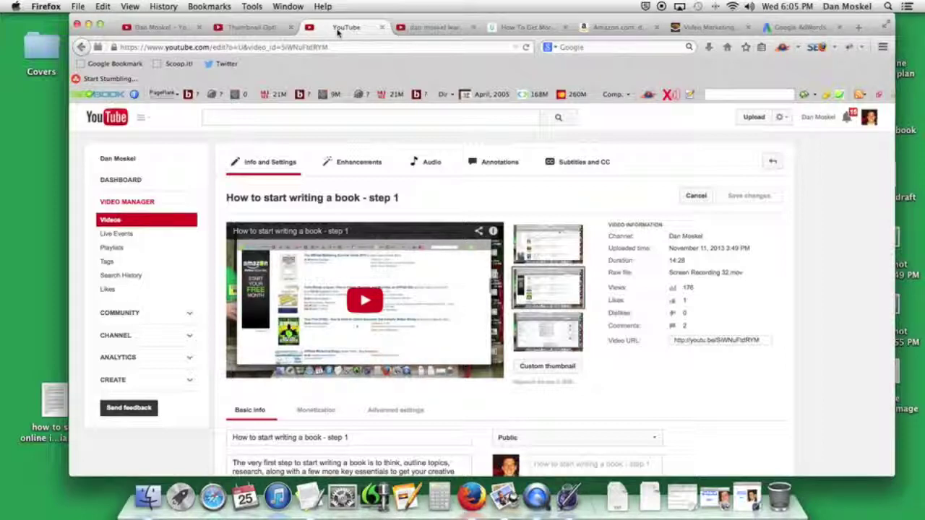
pyautogui.moveTo(562, 326)
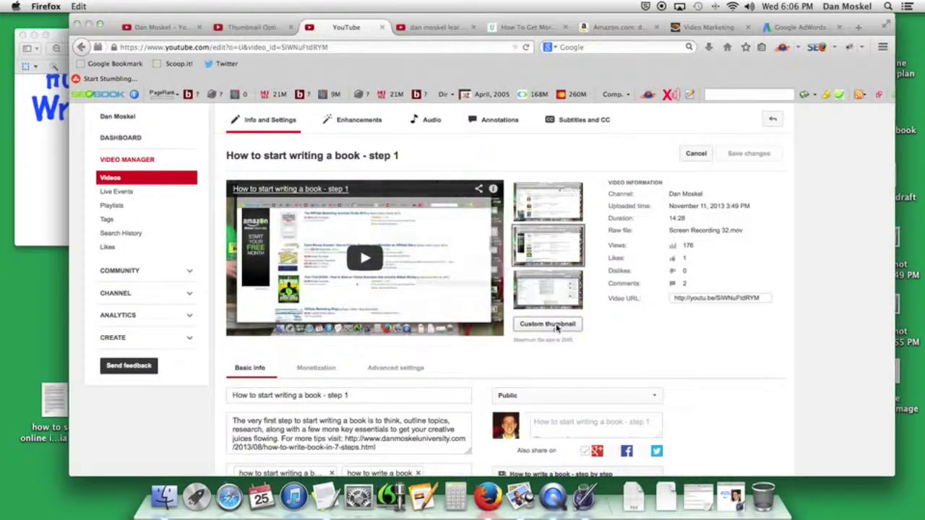
pyautogui.click(558, 329)
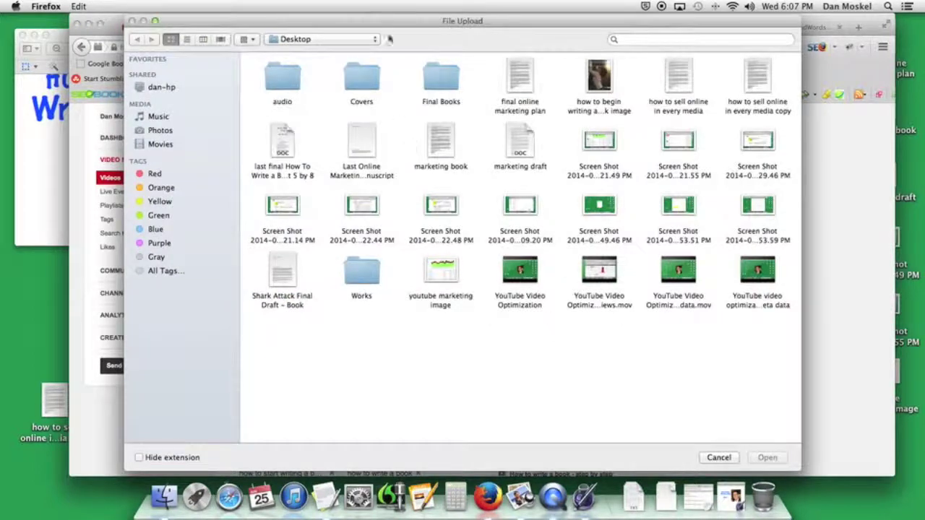
# - Upload 'thumbnail 1' from the Covers folder as the video's custom thumbnail
pyautogui.doubleClick(354, 84)
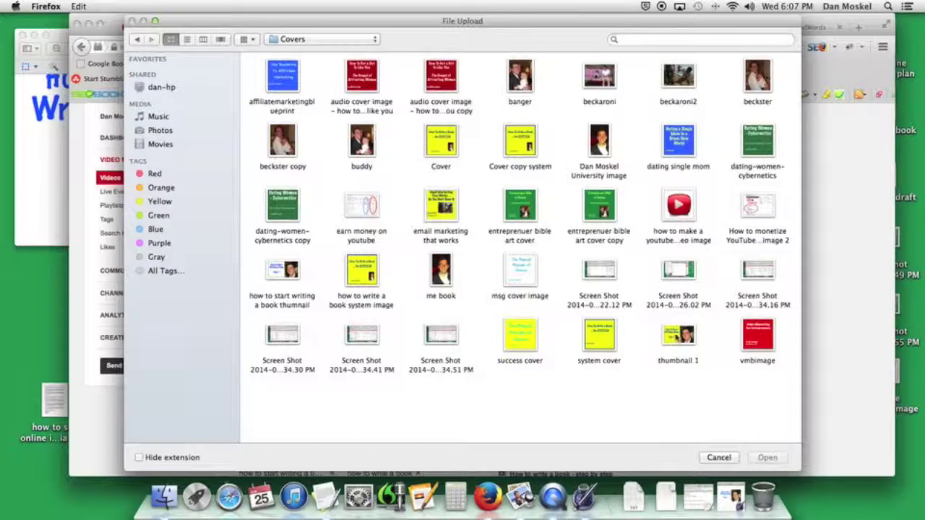
pyautogui.click(678, 338)
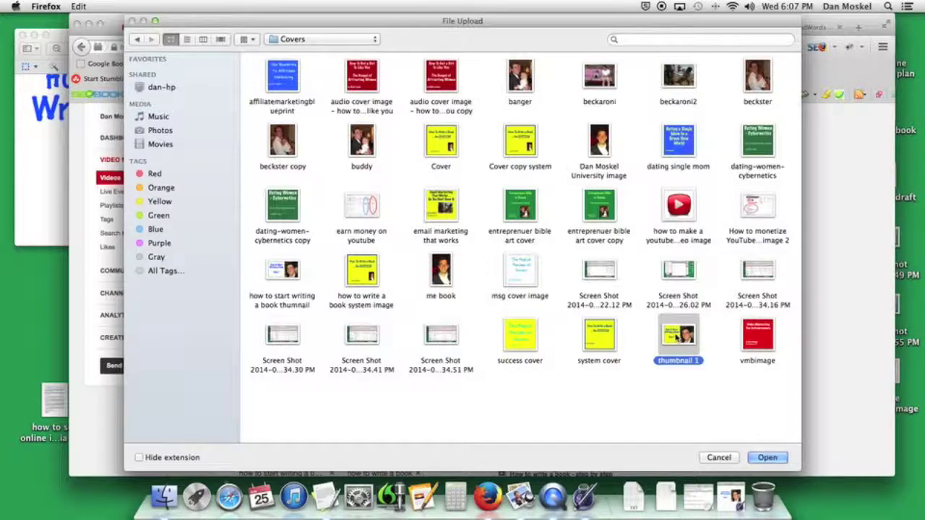
pyautogui.click(781, 460)
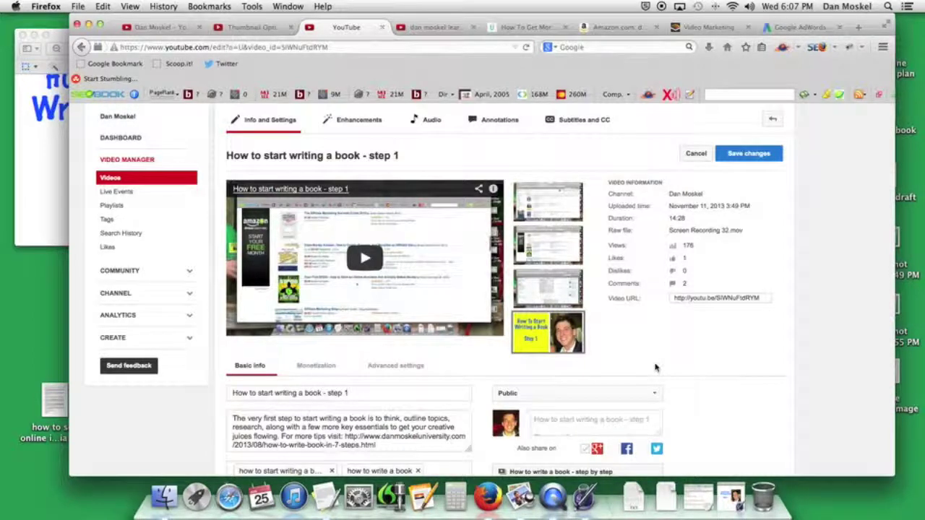
# - Replace the custom thumbnail with the 'how to start writing a book thumnail' image
pyautogui.moveTo(559, 346)
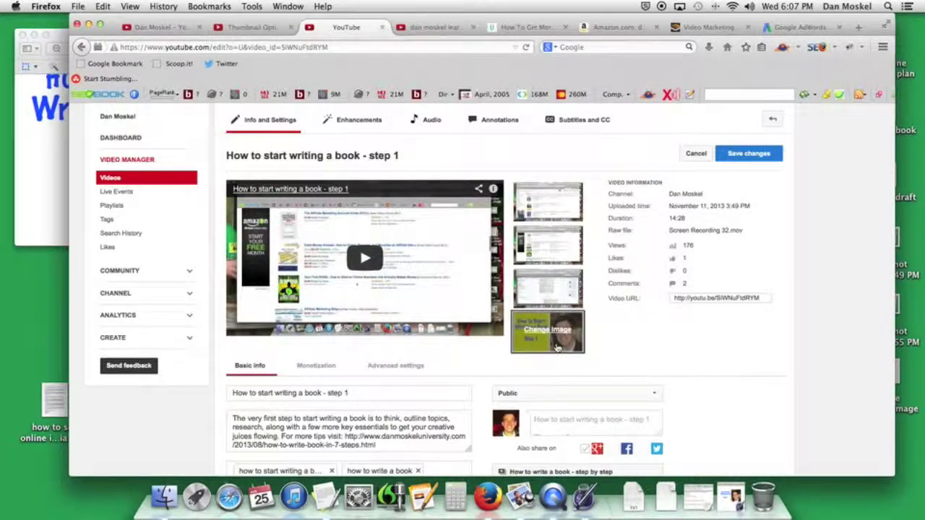
pyautogui.click(558, 334)
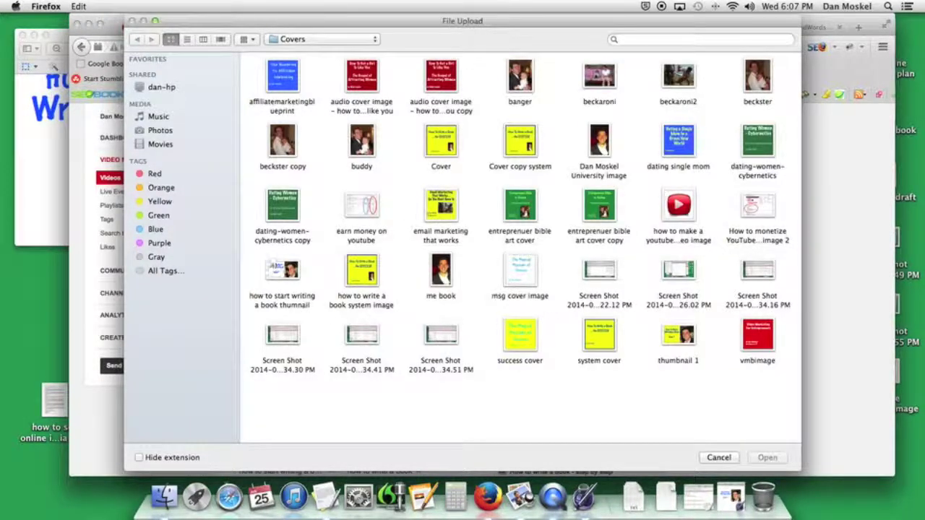
pyautogui.click(279, 271)
pyautogui.click(770, 458)
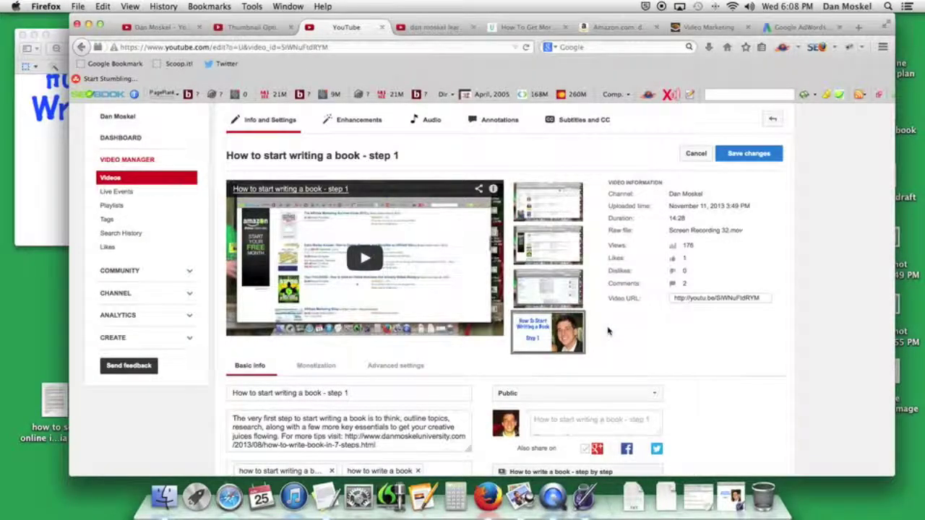
# - Save the thumbnail change and go to the channel page
pyautogui.scroll(2, 611, 329)
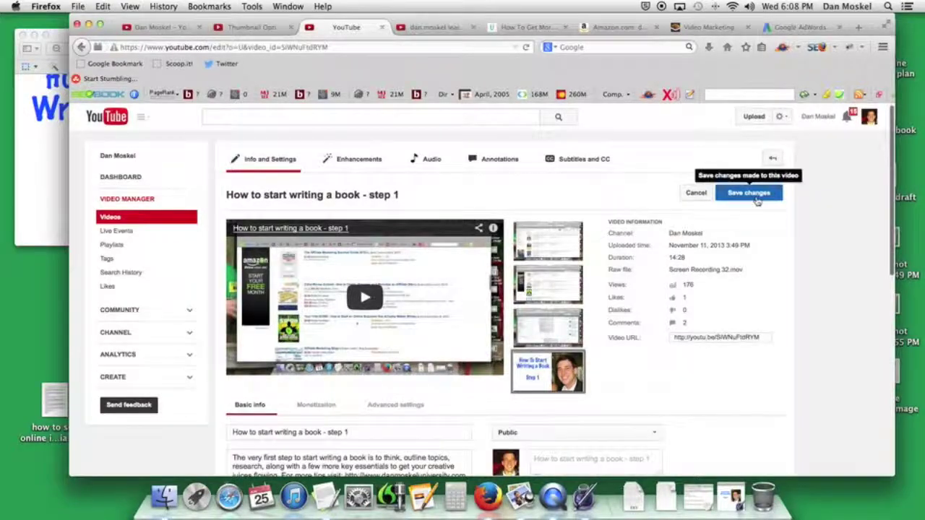
pyautogui.click(756, 201)
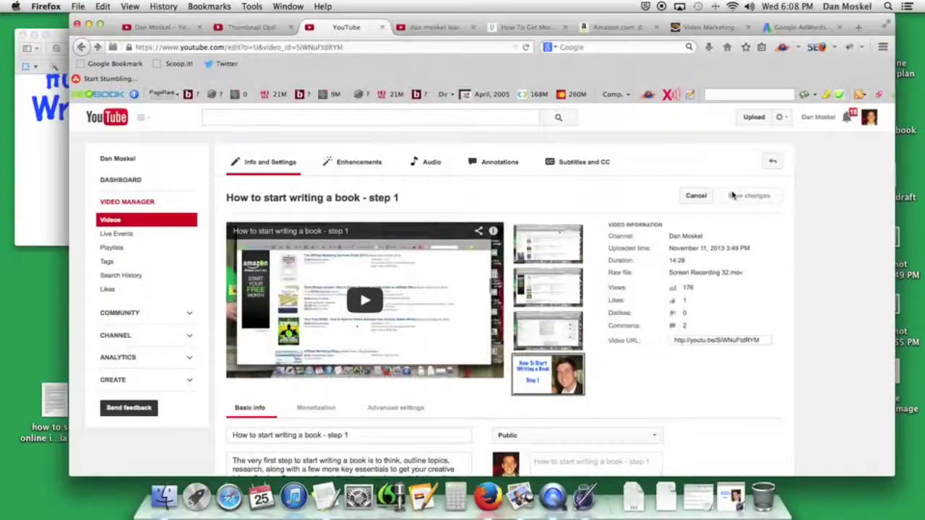
pyautogui.click(158, 29)
pyautogui.scroll(-10, 345, 187)
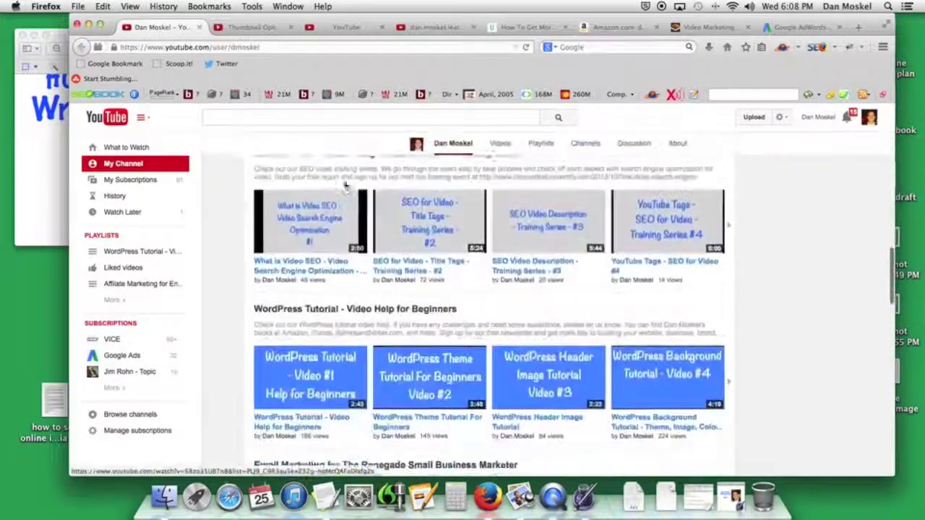
# - Check the new thumbnail in the 'How to write a book - step by step' playlist, then open the 'How To Get More Views On YouTube' article
pyautogui.scroll(-8, 345, 186)
pyautogui.scroll(3, 316, 211)
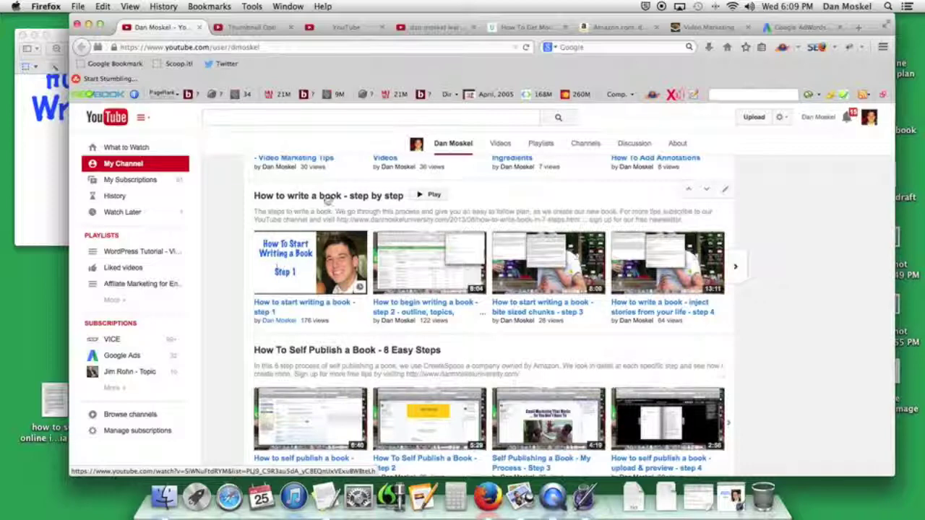
pyautogui.click(517, 27)
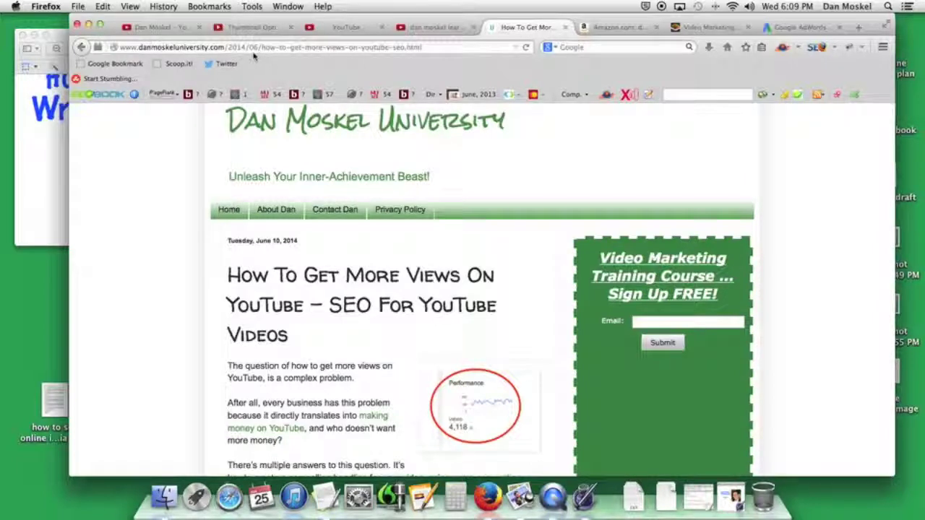
# - Highlight the 'SEO For YouTube Videos' heading, view the Amazon and Audible pages, then minimize Firefox and Preview
pyautogui.moveTo(330, 305); pyautogui.dragTo(289, 337)
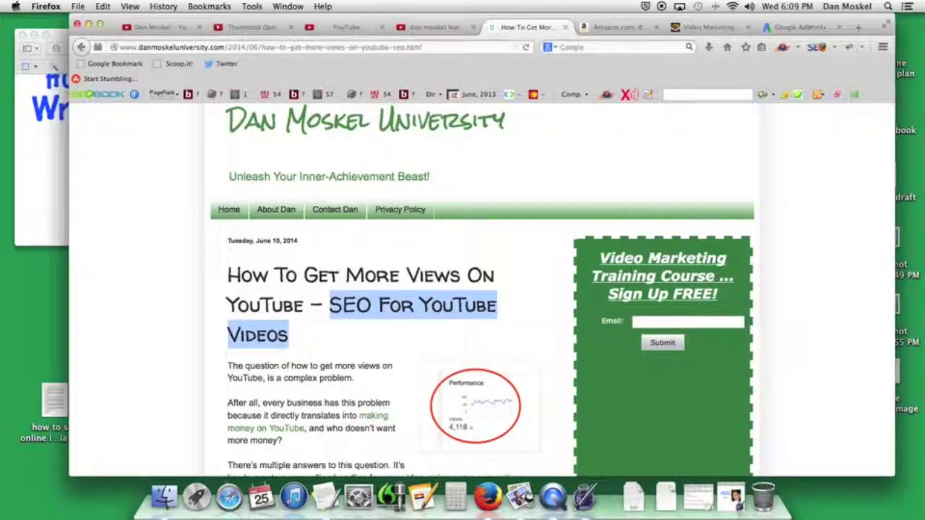
pyautogui.scroll(2, 423, 293)
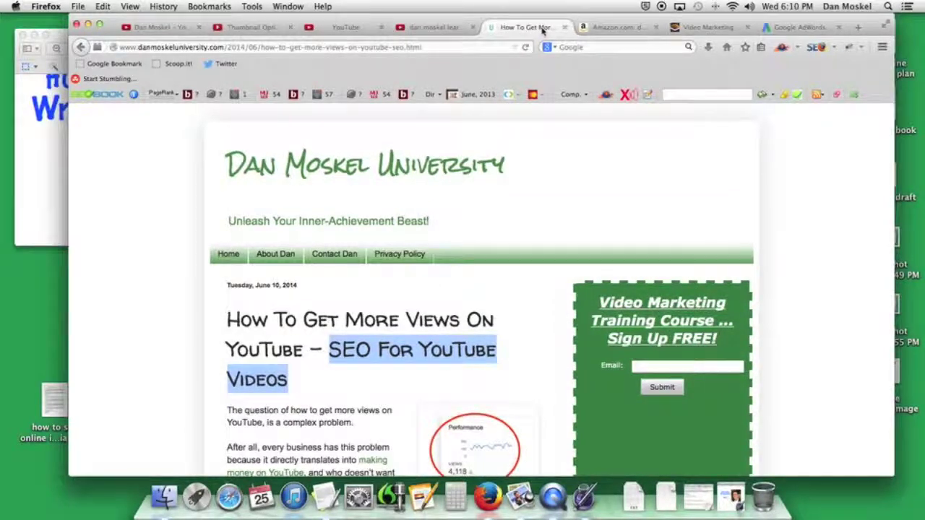
pyautogui.click(613, 27)
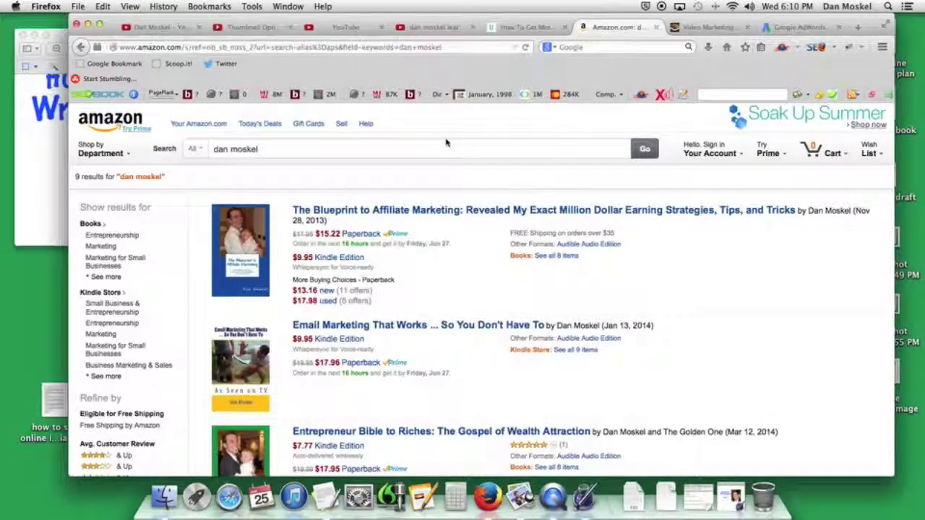
pyautogui.click(699, 28)
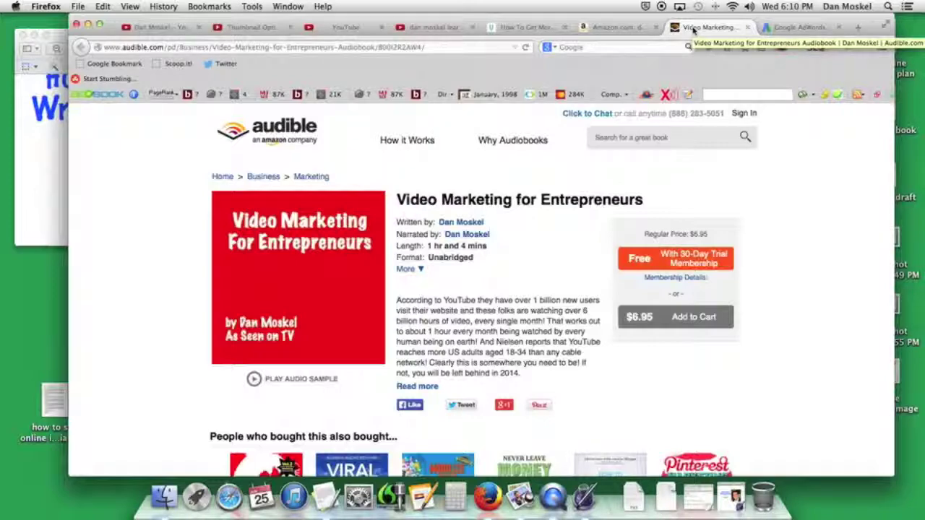
pyautogui.click(89, 25)
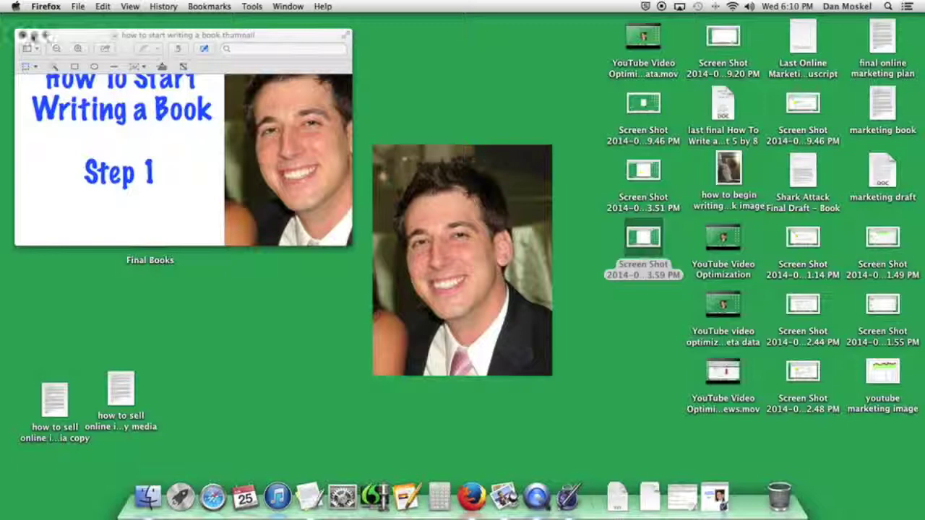
pyautogui.click(34, 34)
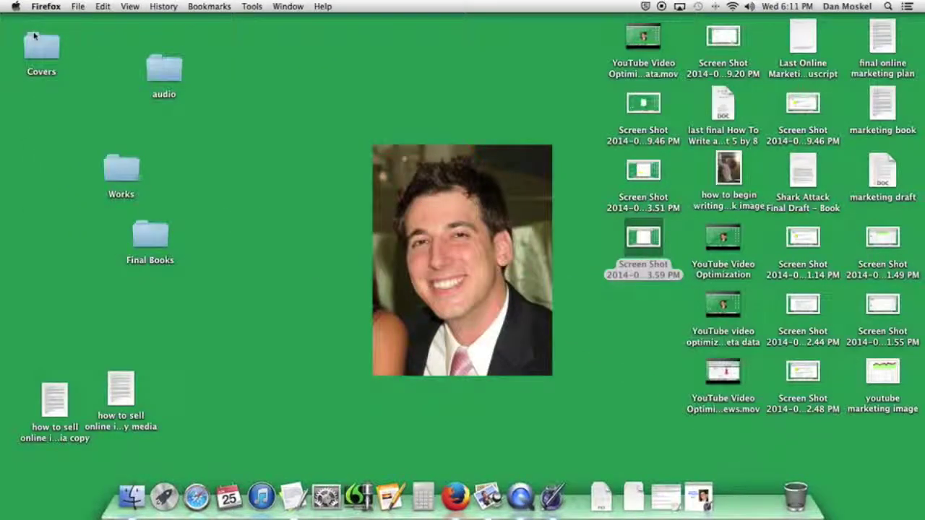